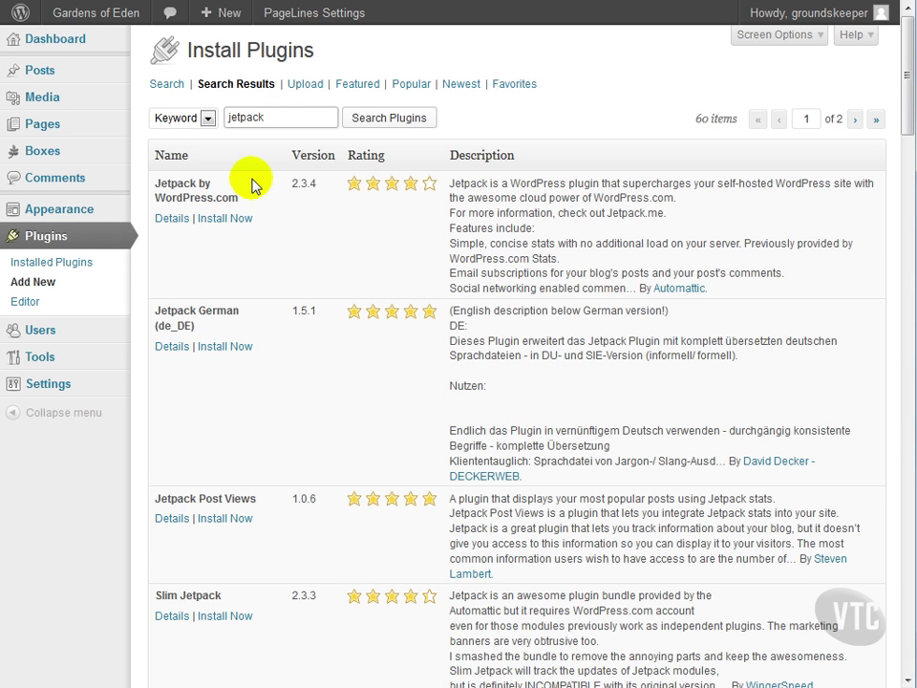
- Install and activate Jetpack by WordPress.com, then start connecting it to WordPress.com
{"action": "left_click", "coordinate": [230, 220]}
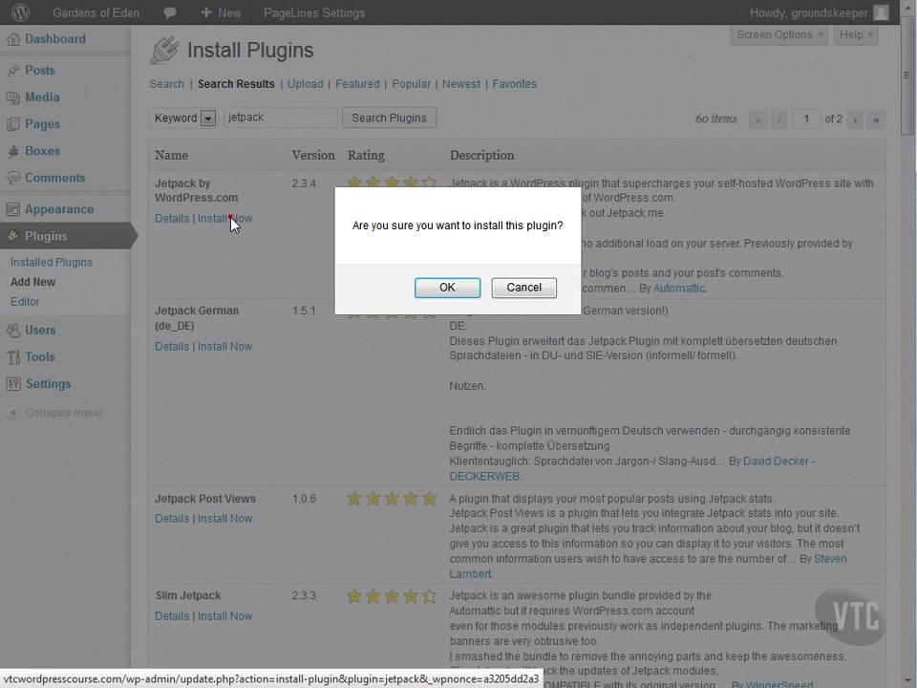
{"action": "left_click", "coordinate": [461, 292]}
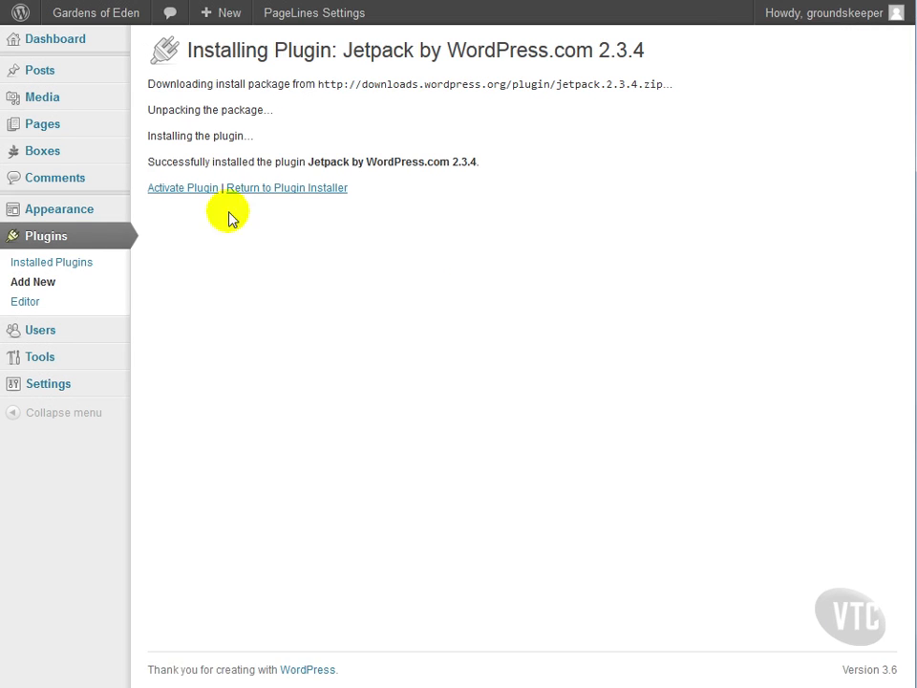
{"action": "left_click", "coordinate": [177, 191]}
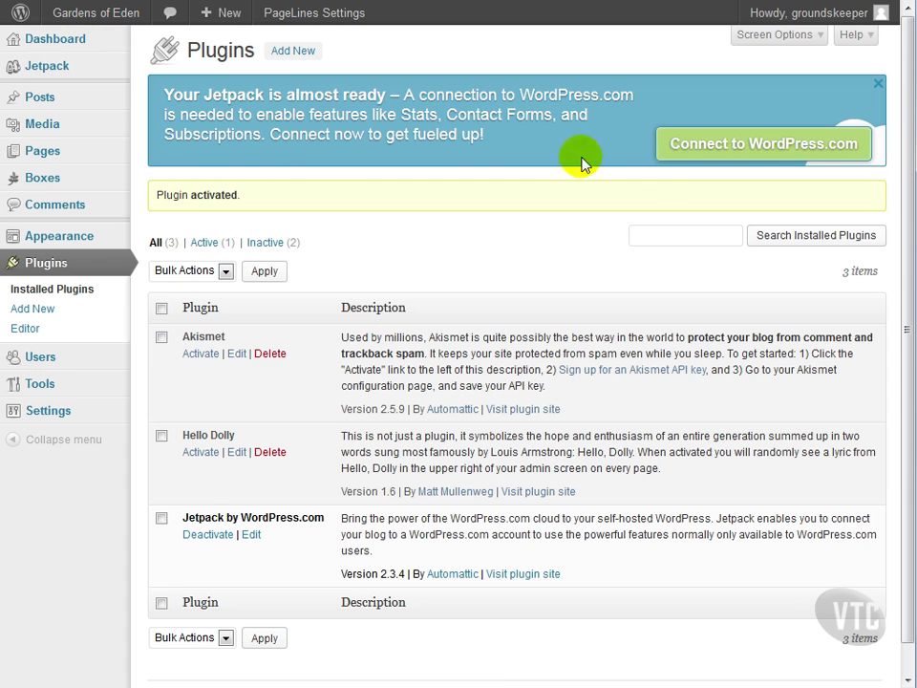
{"action": "left_click", "coordinate": [751, 156]}
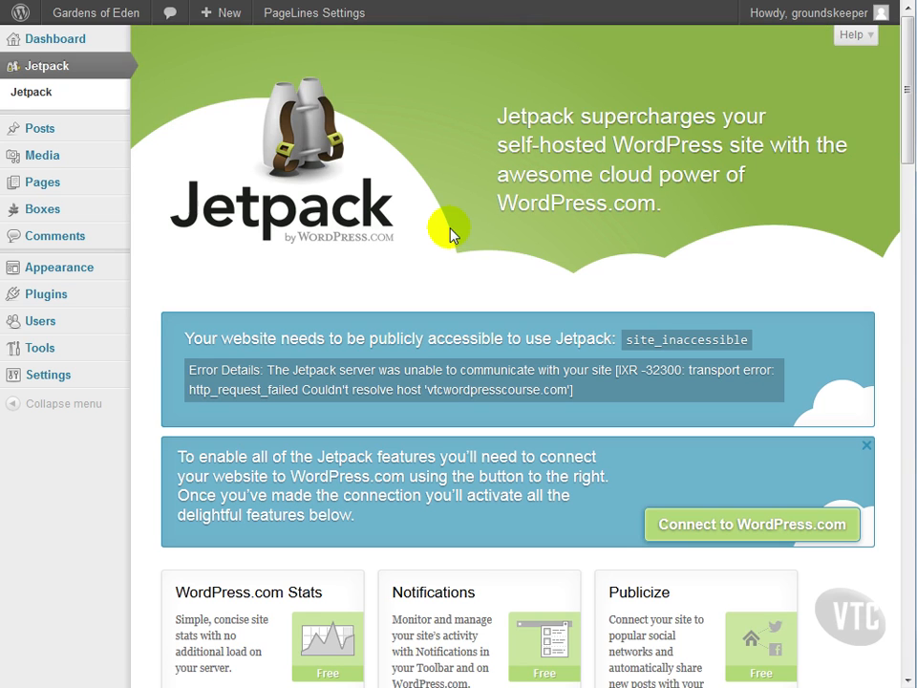
{"action": "scroll", "coordinate": [450, 232], "scroll_direction": "down", "scroll_amount": 2}
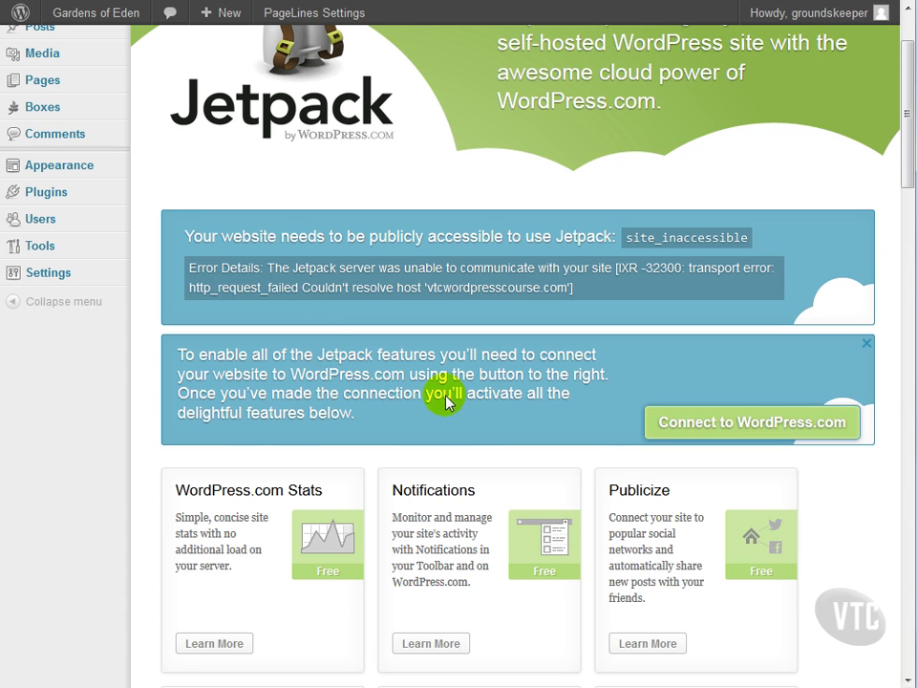
{"action": "scroll", "coordinate": [440, 397], "scroll_direction": "down", "scroll_amount": 3}
{"action": "scroll", "coordinate": [446, 402], "scroll_direction": "down", "scroll_amount": 2}
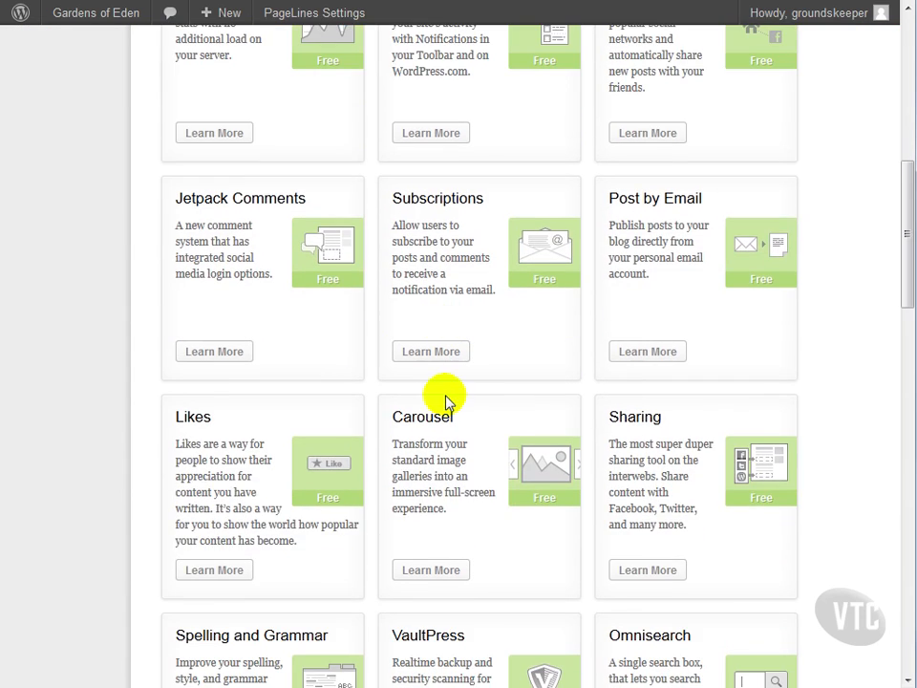
{"action": "scroll", "coordinate": [352, 464], "scroll_direction": "down", "scroll_amount": 3}
{"action": "scroll", "coordinate": [350, 463], "scroll_direction": "up", "scroll_amount": 6}
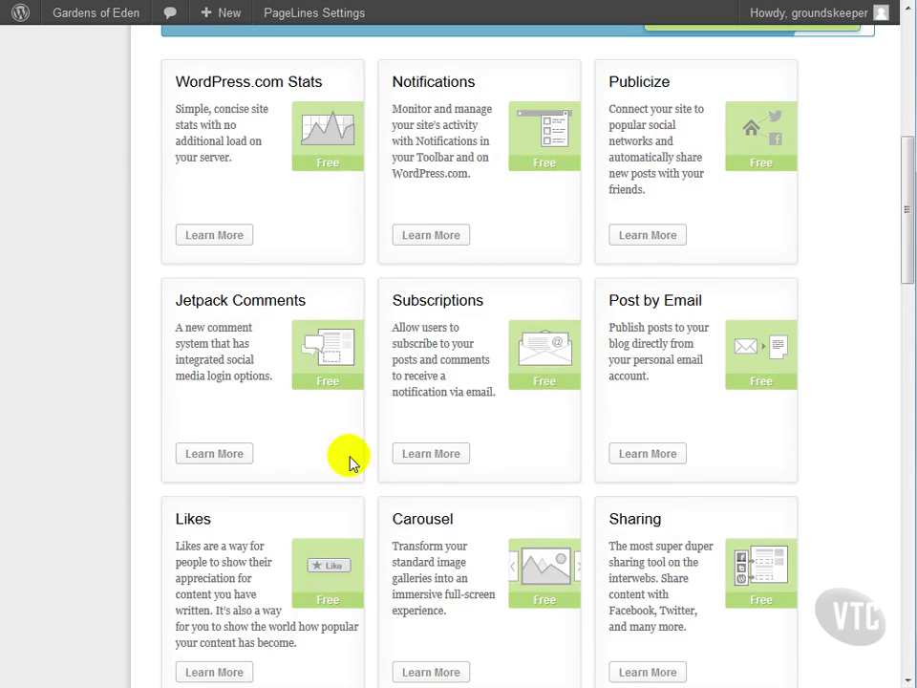
{"action": "scroll", "coordinate": [350, 463], "scroll_direction": "down", "scroll_amount": 3}
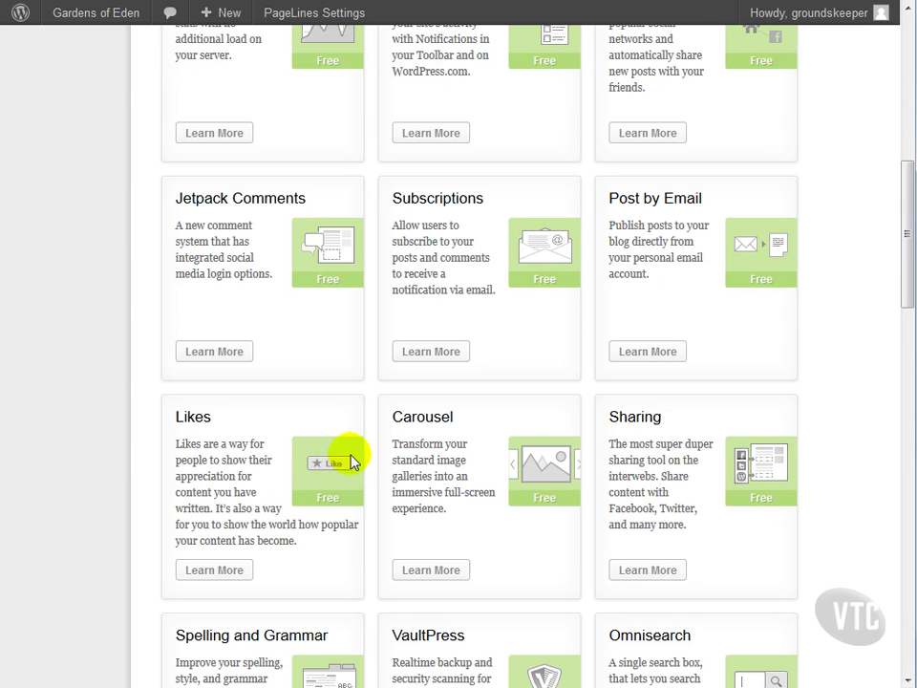
{"action": "scroll", "coordinate": [352, 464], "scroll_direction": "down", "scroll_amount": 5}
{"action": "scroll", "coordinate": [364, 455], "scroll_direction": "down", "scroll_amount": 3}
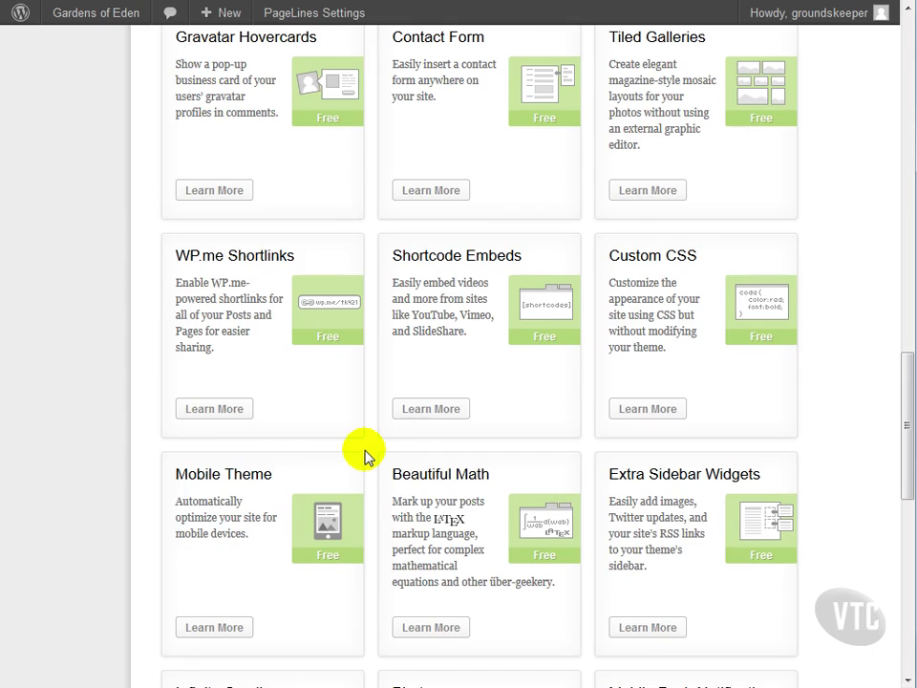
{"action": "scroll", "coordinate": [364, 455], "scroll_direction": "down", "scroll_amount": 3}
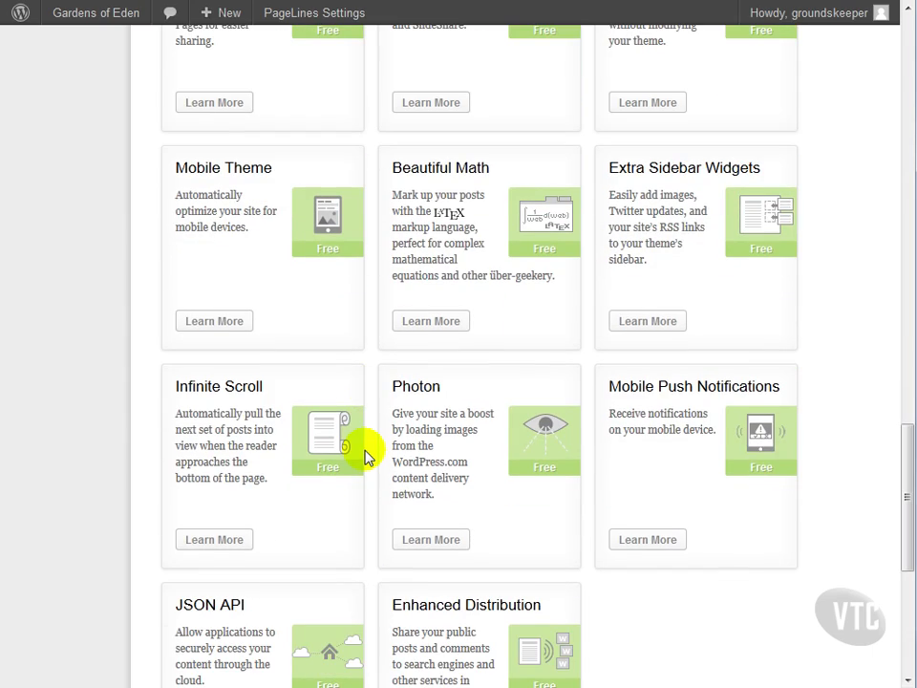
{"action": "scroll", "coordinate": [364, 456], "scroll_direction": "up", "scroll_amount": 17}
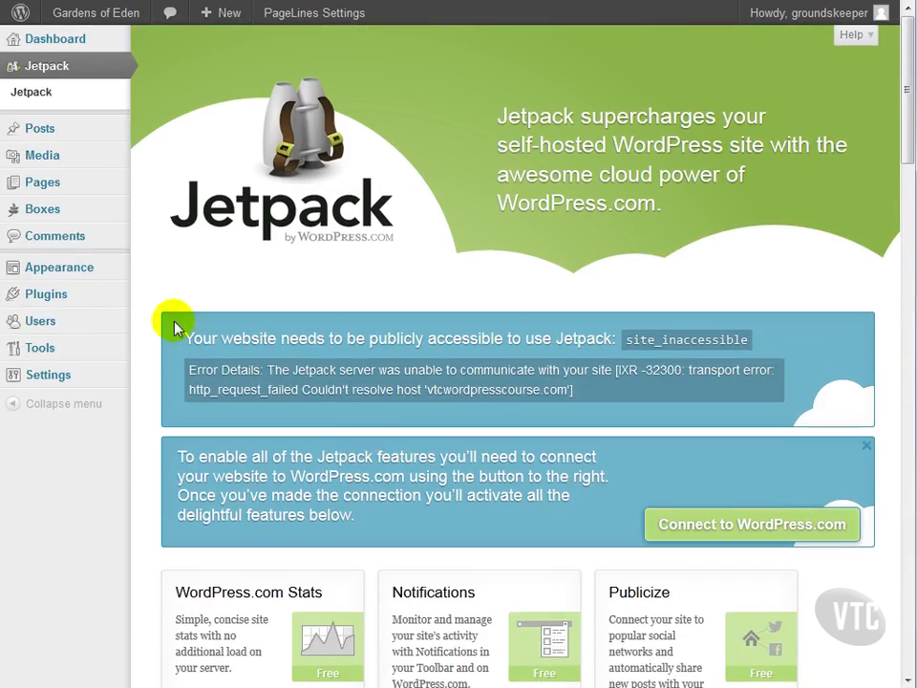
{"action": "mouse_move", "coordinate": [117, 300]}
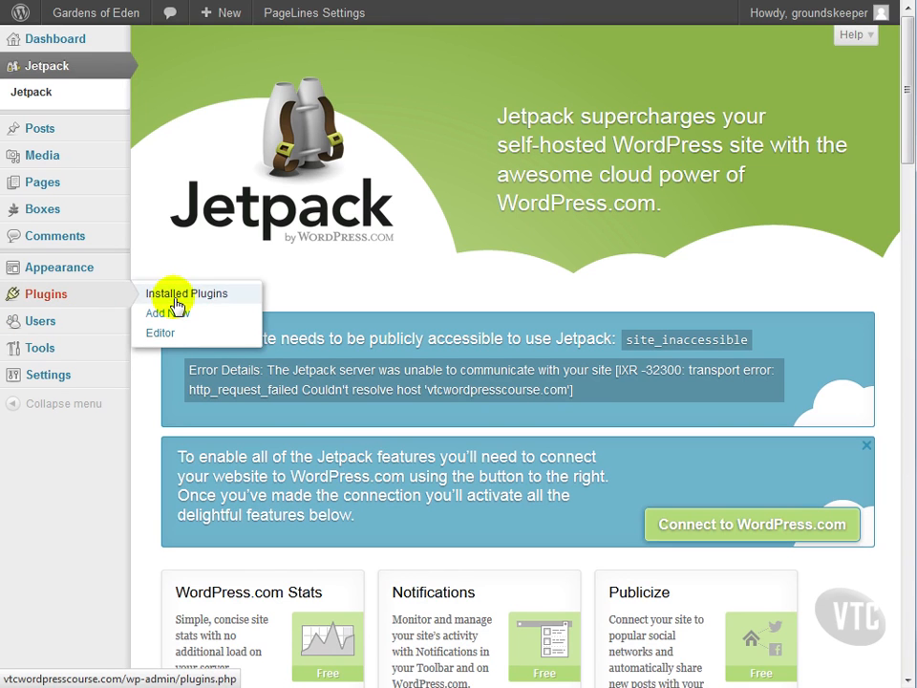
- Search the Add New plugins page for 'wordfence'
{"action": "left_click", "coordinate": [176, 316]}
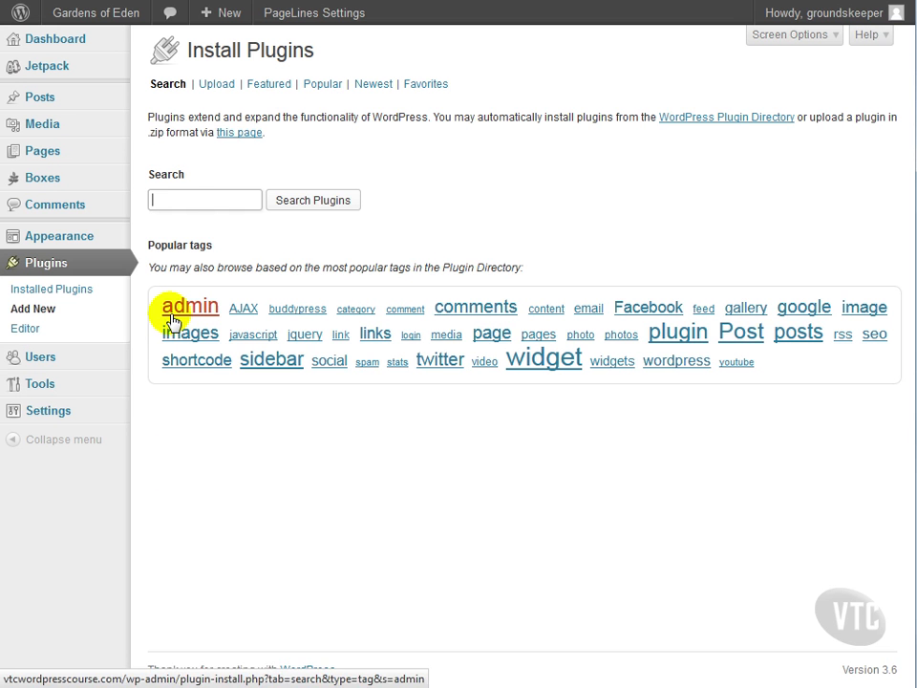
{"action": "left_click", "coordinate": [193, 192]}
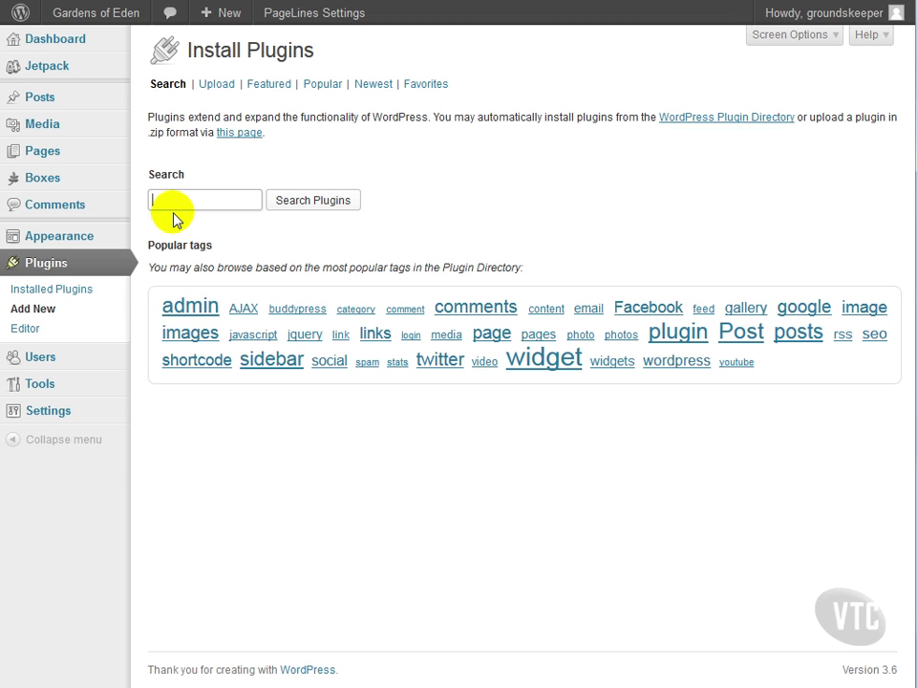
{"action": "type", "text": "wordfence"}
{"action": "key", "text": "Return"}
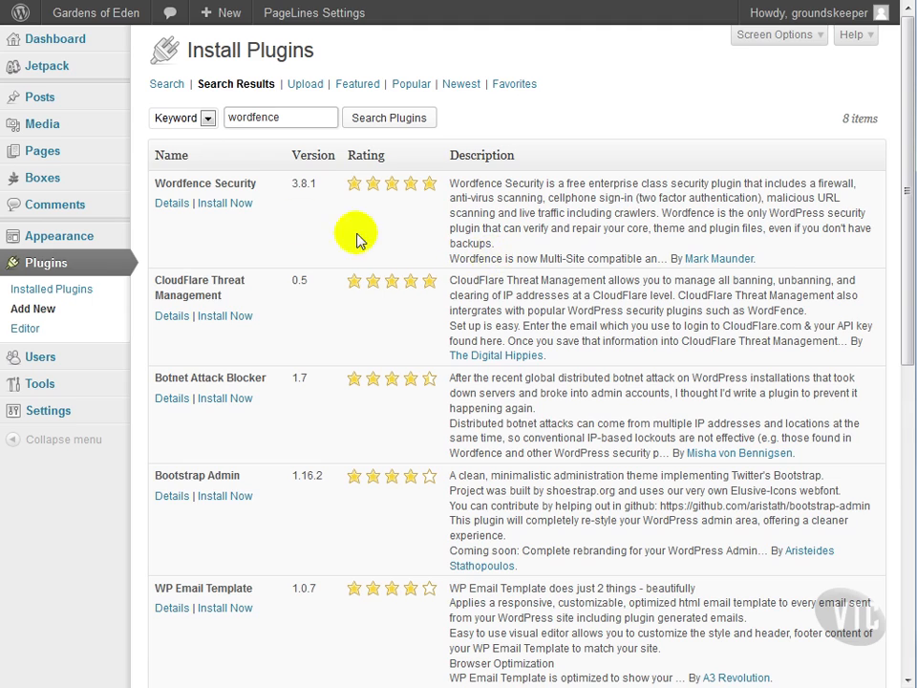
- Install Wordfence Security 3.8.1 from the search results and activate it
{"action": "left_click", "coordinate": [225, 203]}
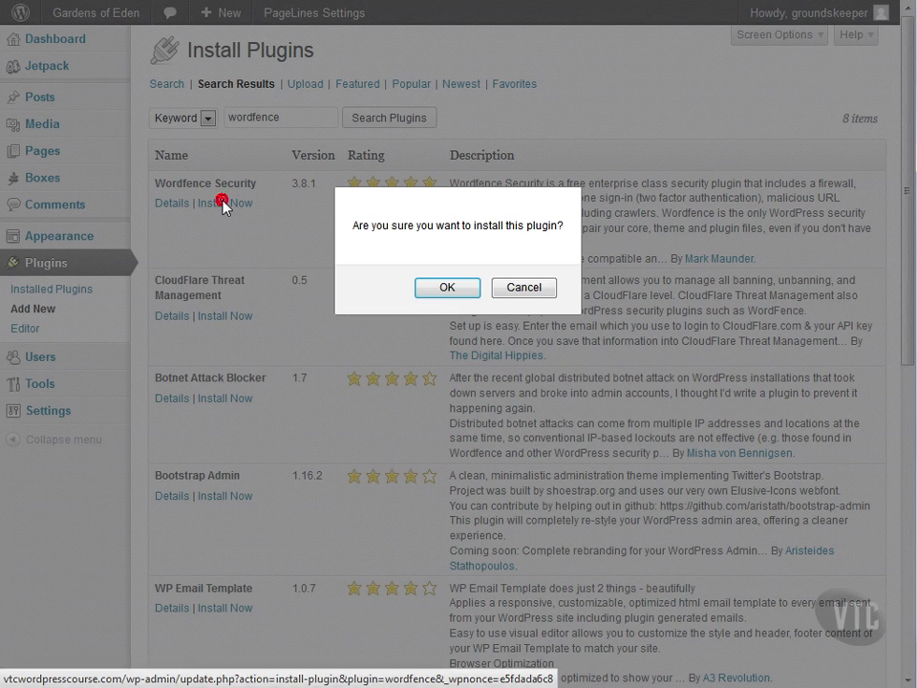
{"action": "left_click", "coordinate": [443, 288]}
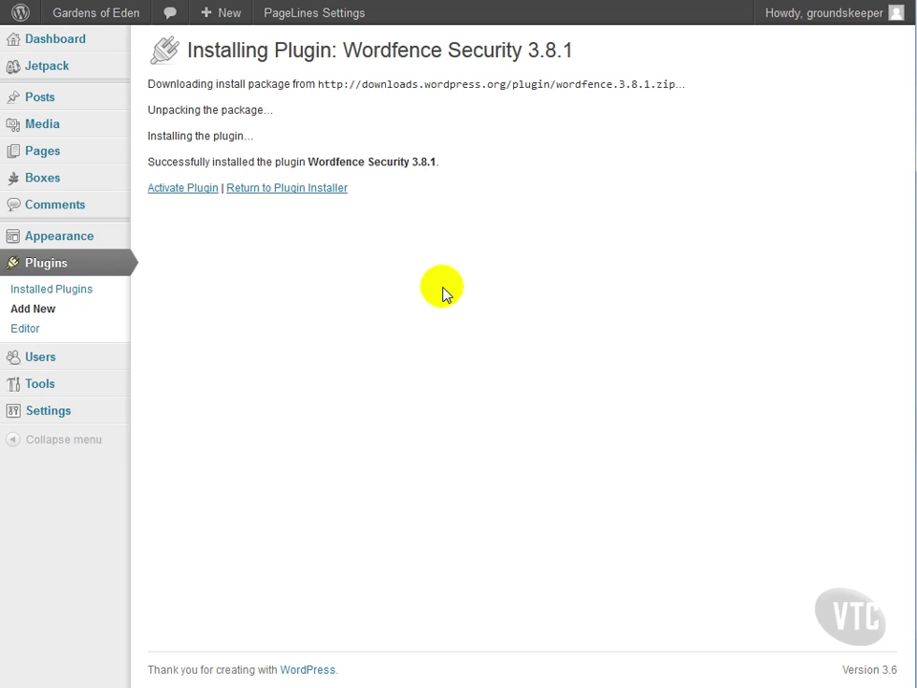
{"action": "left_click", "coordinate": [192, 188]}
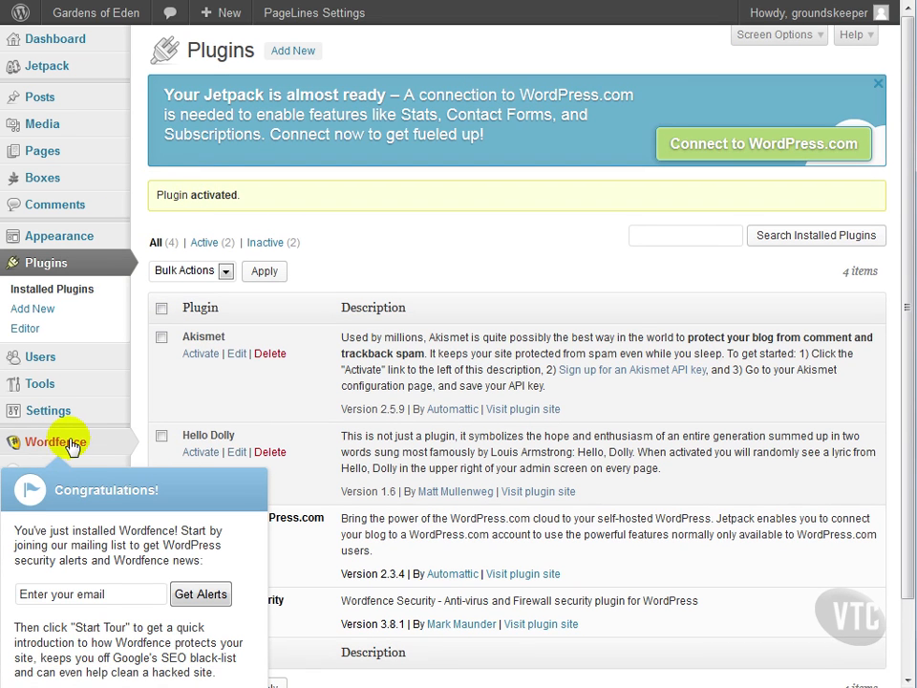
{"action": "mouse_move", "coordinate": [71, 446]}
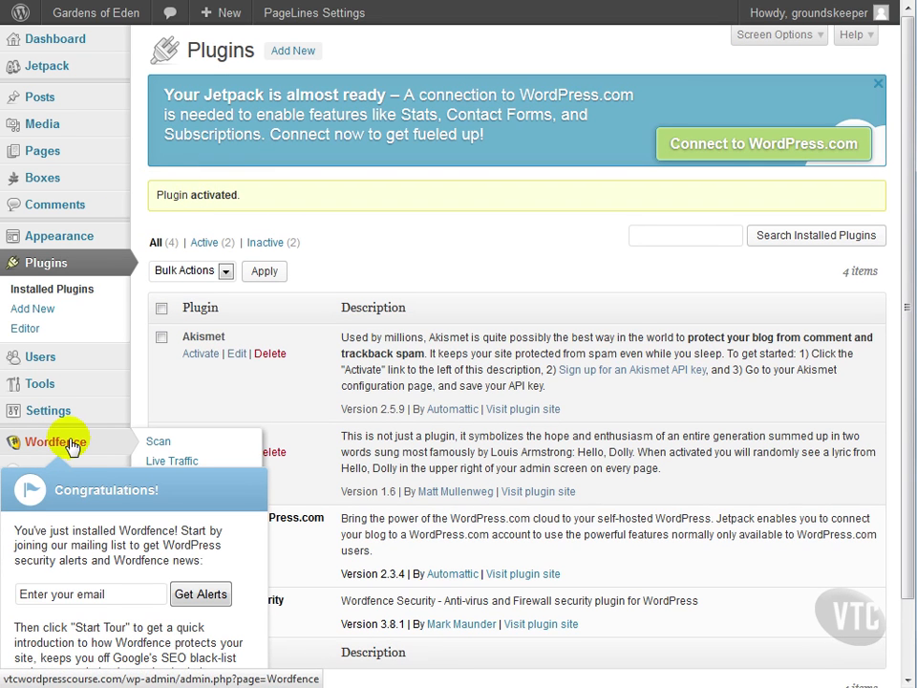
- Open Wordfence Scan and step through the Wordfence welcome tour to its end
{"action": "left_click", "coordinate": [56, 441]}
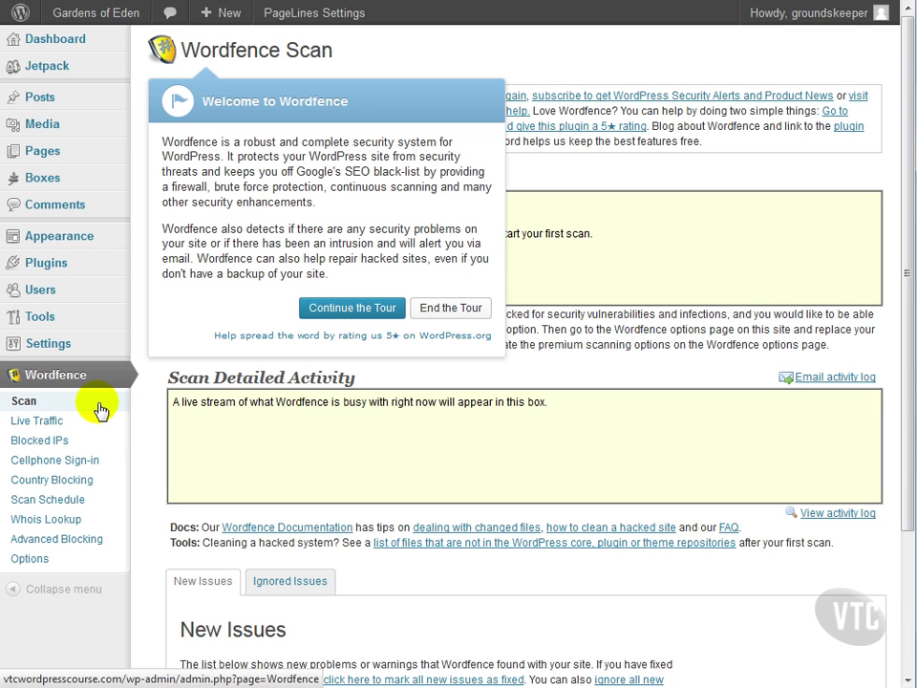
{"action": "left_click", "coordinate": [354, 308]}
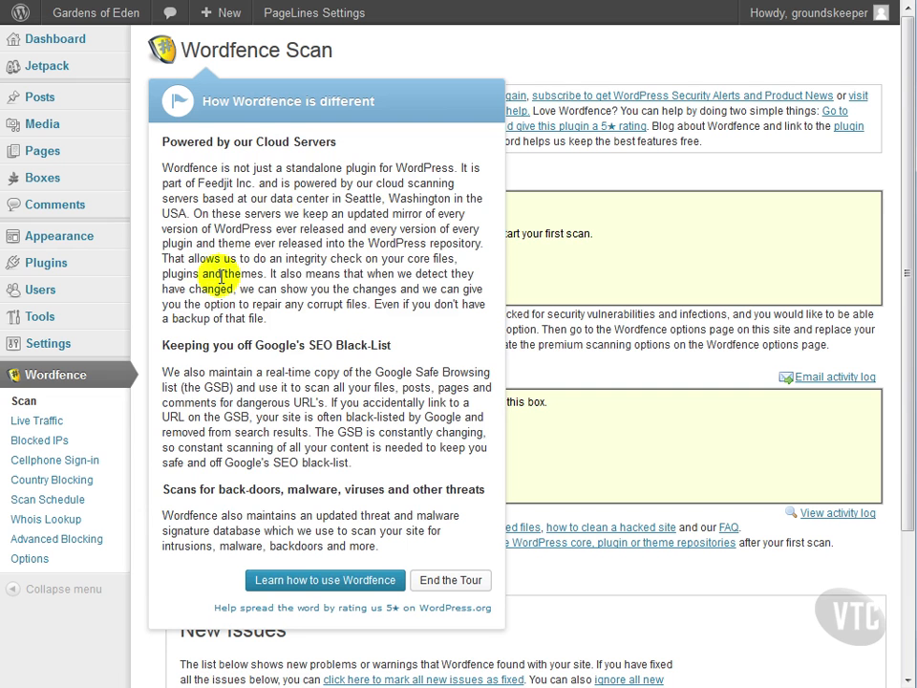
{"action": "left_click", "coordinate": [325, 579]}
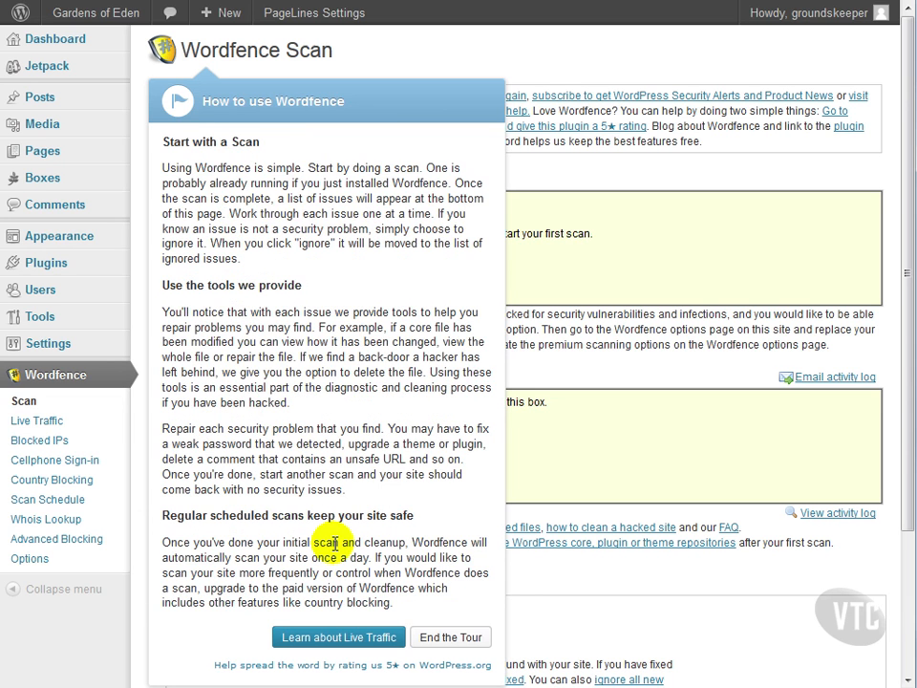
{"action": "left_click", "coordinate": [337, 643]}
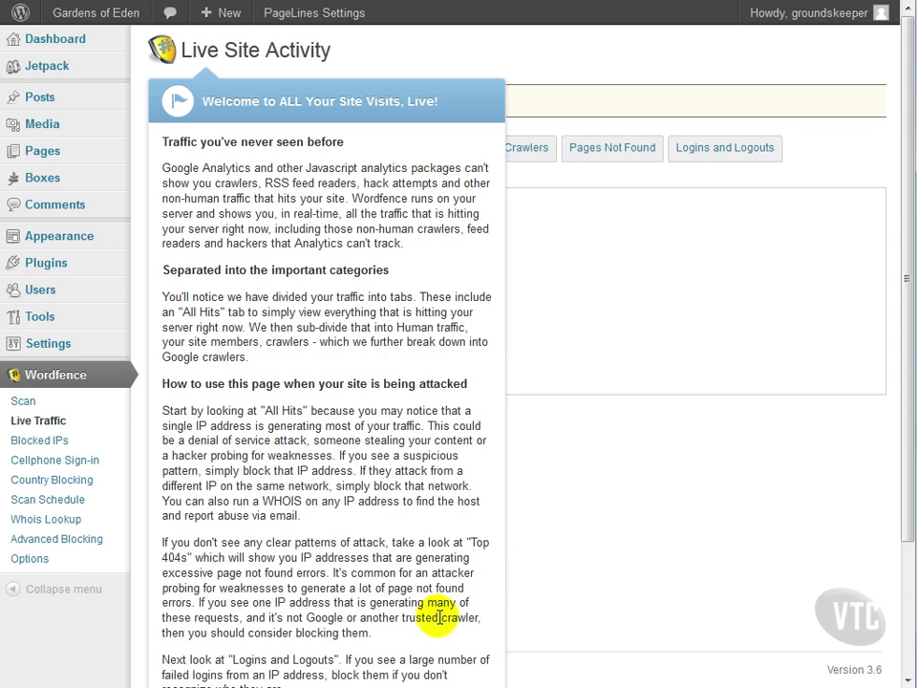
{"action": "scroll", "coordinate": [387, 564], "scroll_direction": "down", "scroll_amount": 3}
{"action": "left_click", "coordinate": [427, 641]}
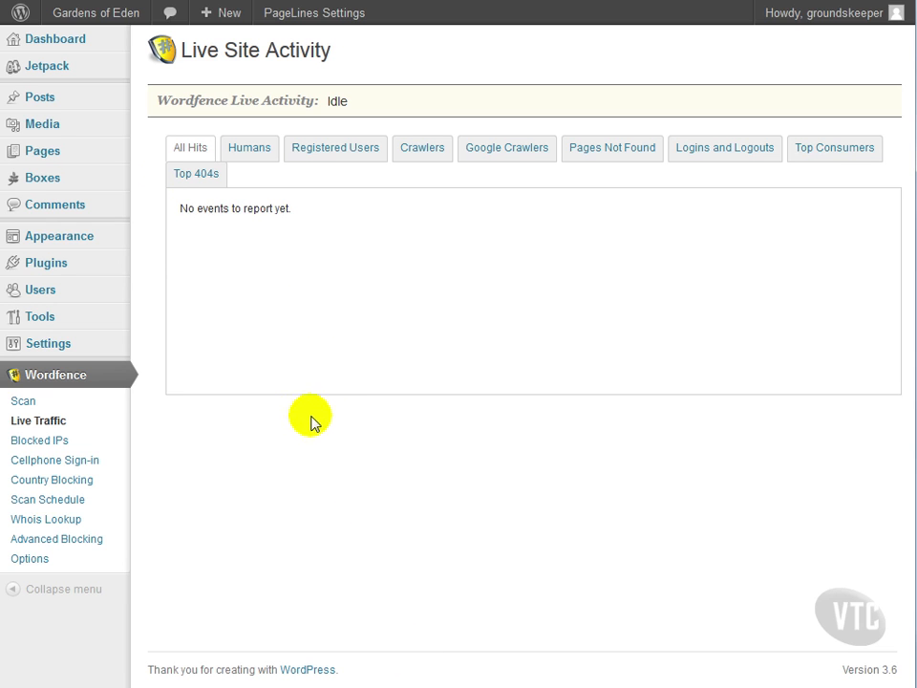
- Show all hits in Live Traffic, then go to the Wordfence Options page
{"action": "left_click", "coordinate": [190, 157]}
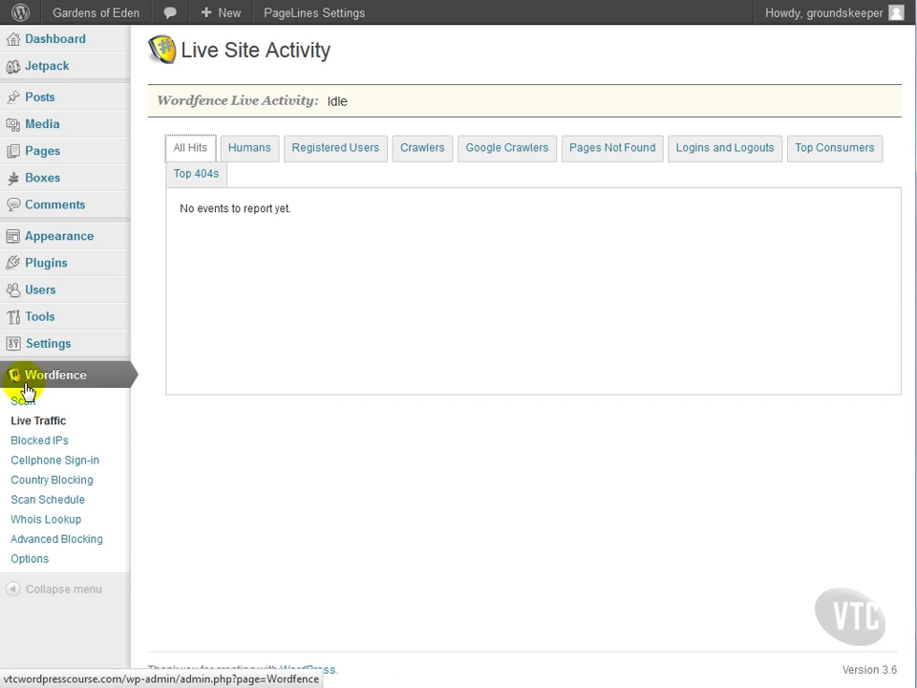
{"action": "left_click", "coordinate": [53, 398]}
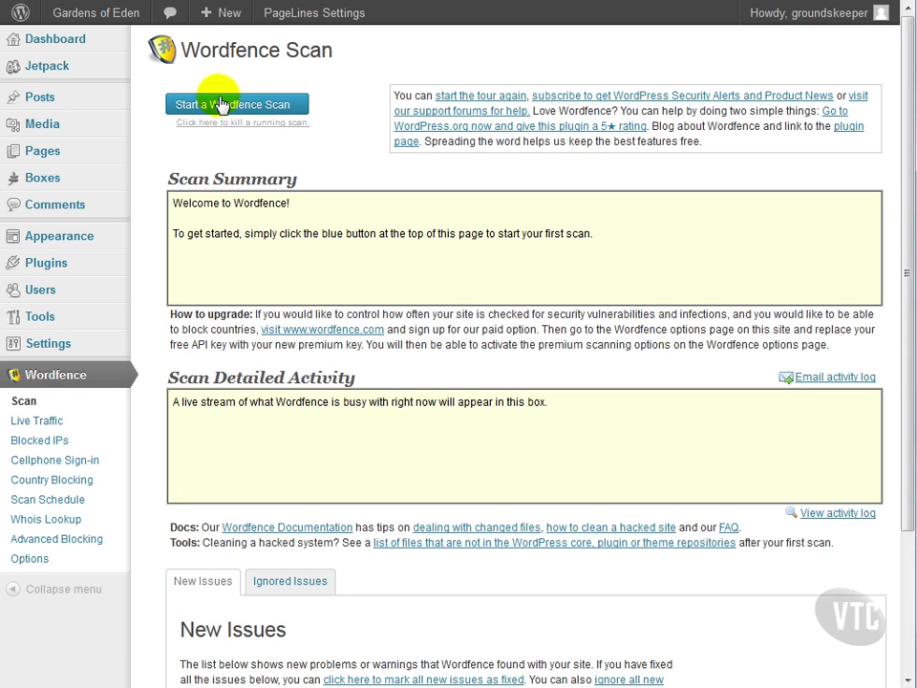
{"action": "left_click", "coordinate": [30, 558]}
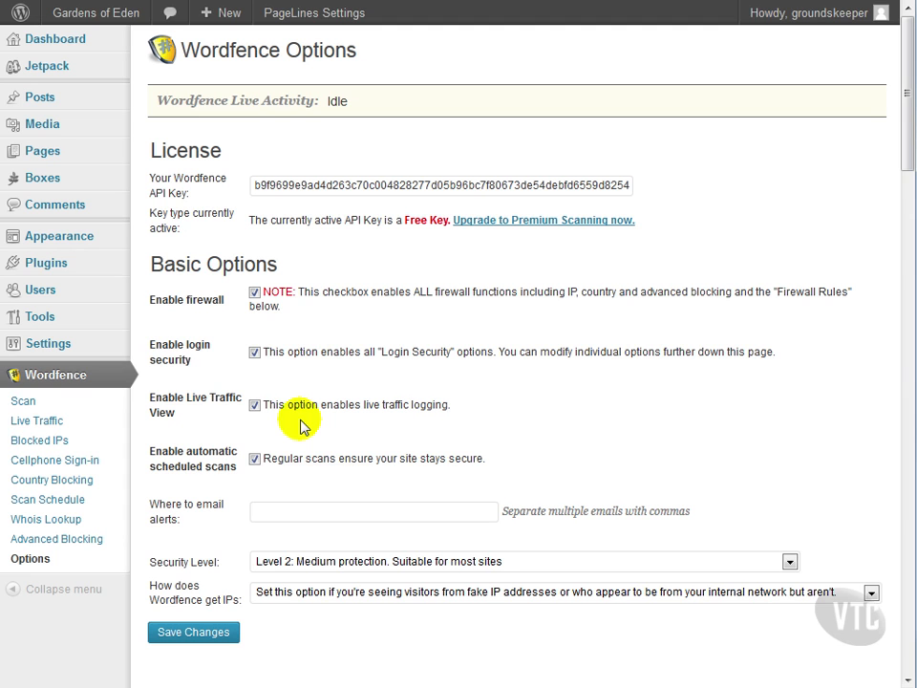
- Enter the alert recipient's e-mail address in the 'Where to email alerts' field
{"action": "left_click", "coordinate": [348, 516]}
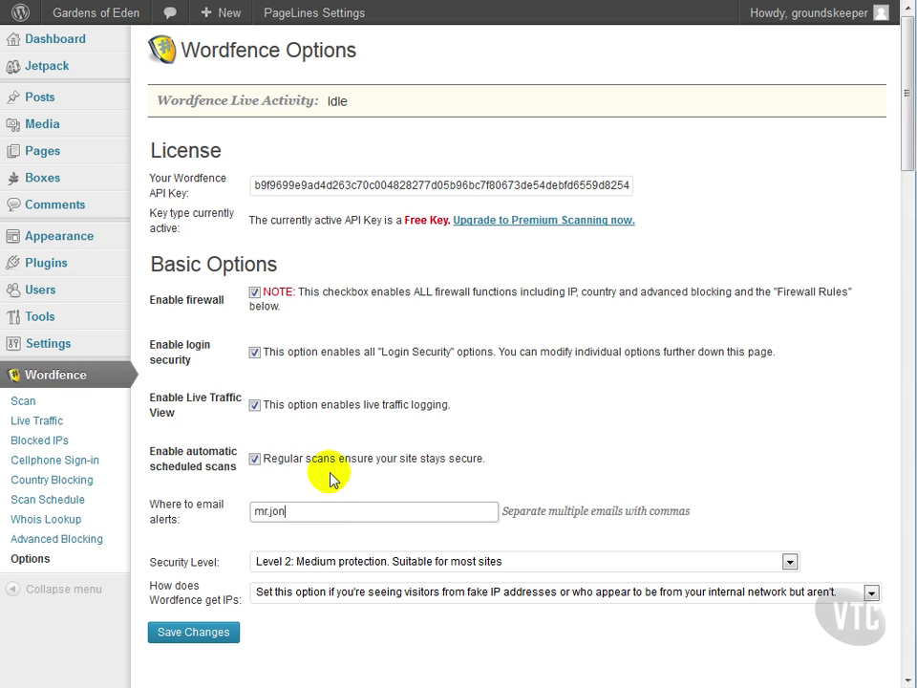
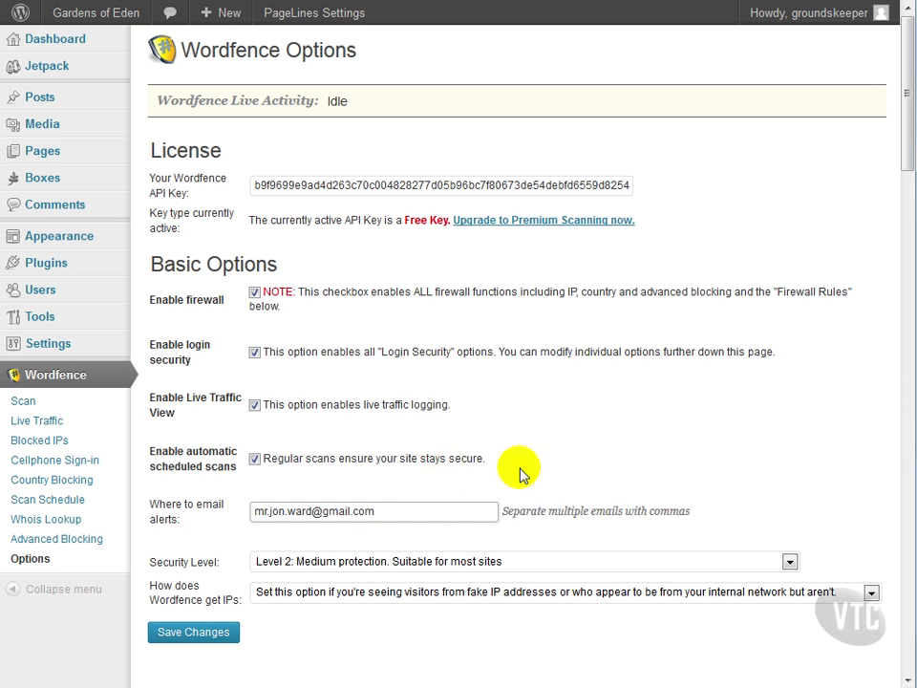
- Keep security at Level 2 and set IP detection to 'Use PHP's built in REMOTE_ADDR'
{"action": "scroll", "coordinate": [579, 474], "scroll_direction": "down", "scroll_amount": 3}
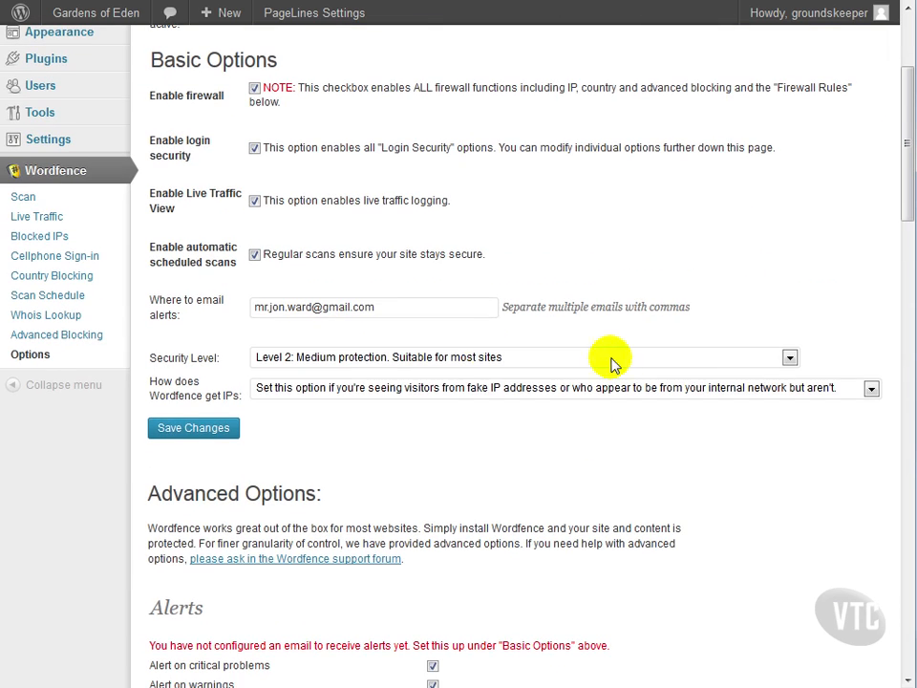
{"action": "left_click", "coordinate": [470, 360]}
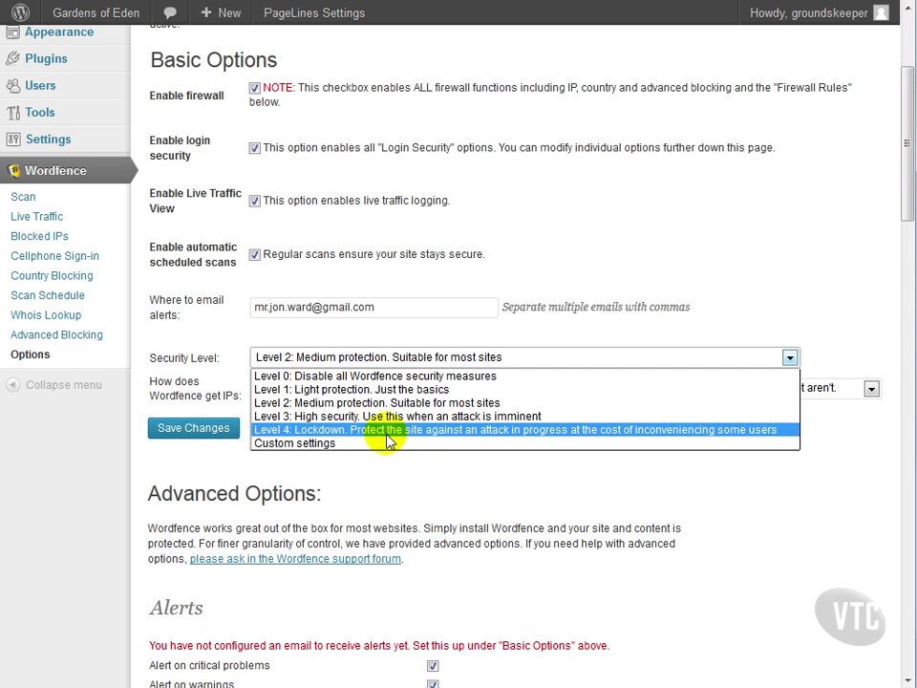
{"action": "left_click", "coordinate": [368, 488]}
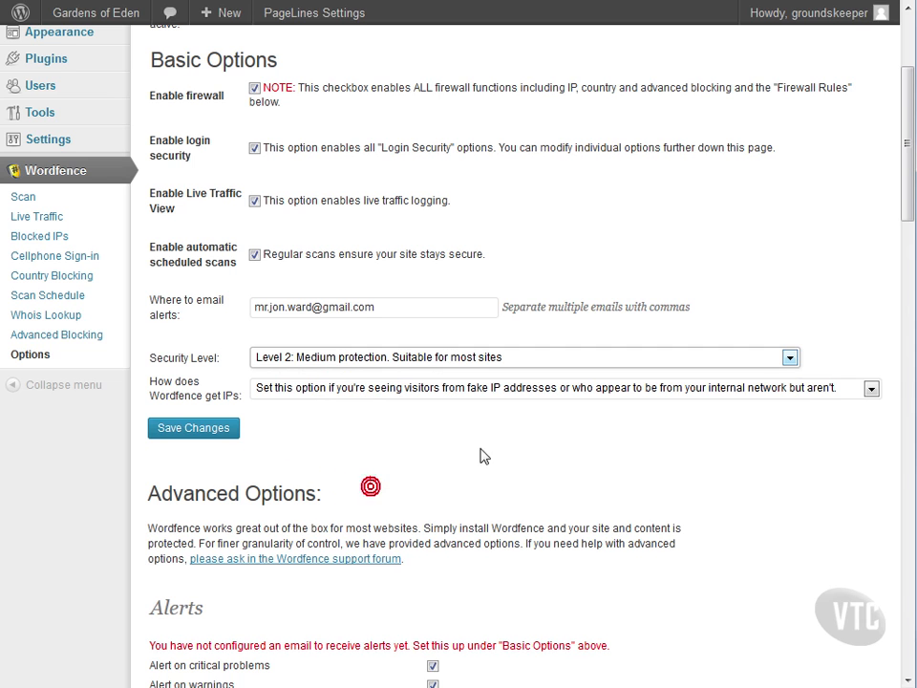
{"action": "left_click", "coordinate": [401, 392]}
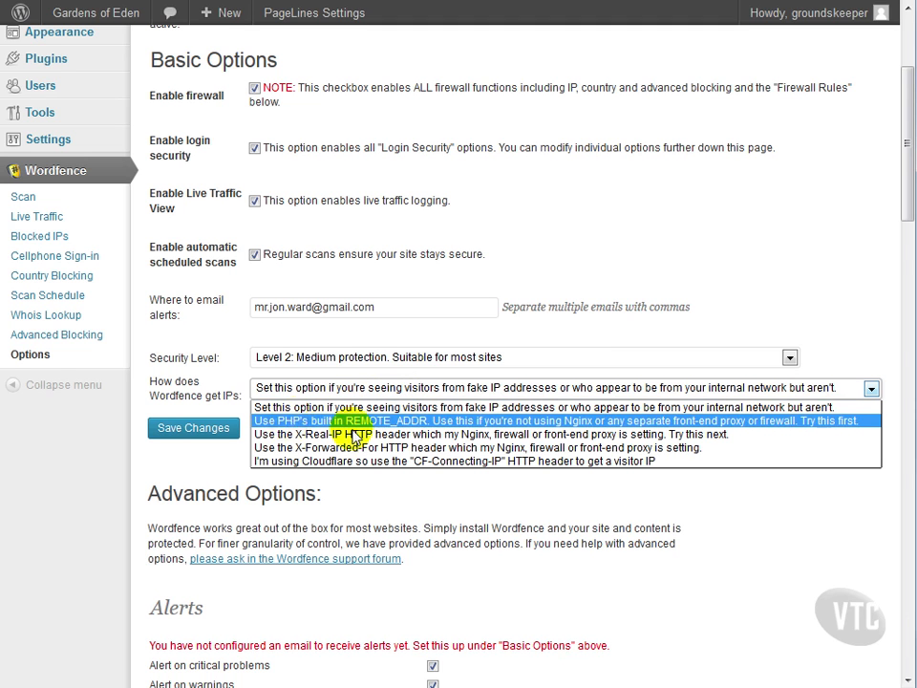
{"action": "left_click", "coordinate": [549, 421]}
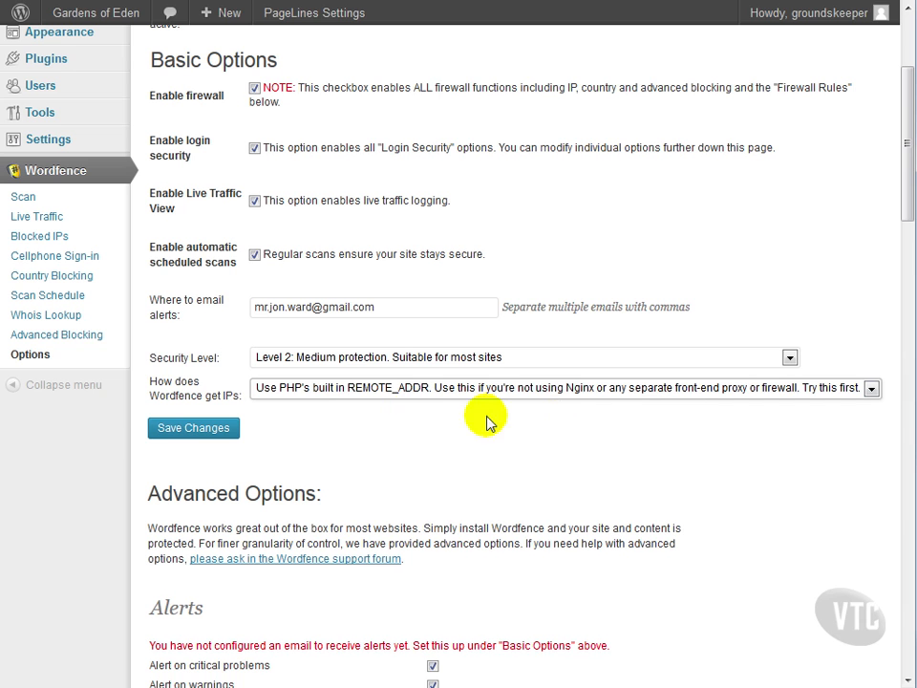
{"action": "scroll", "coordinate": [424, 460], "scroll_direction": "down", "scroll_amount": 2}
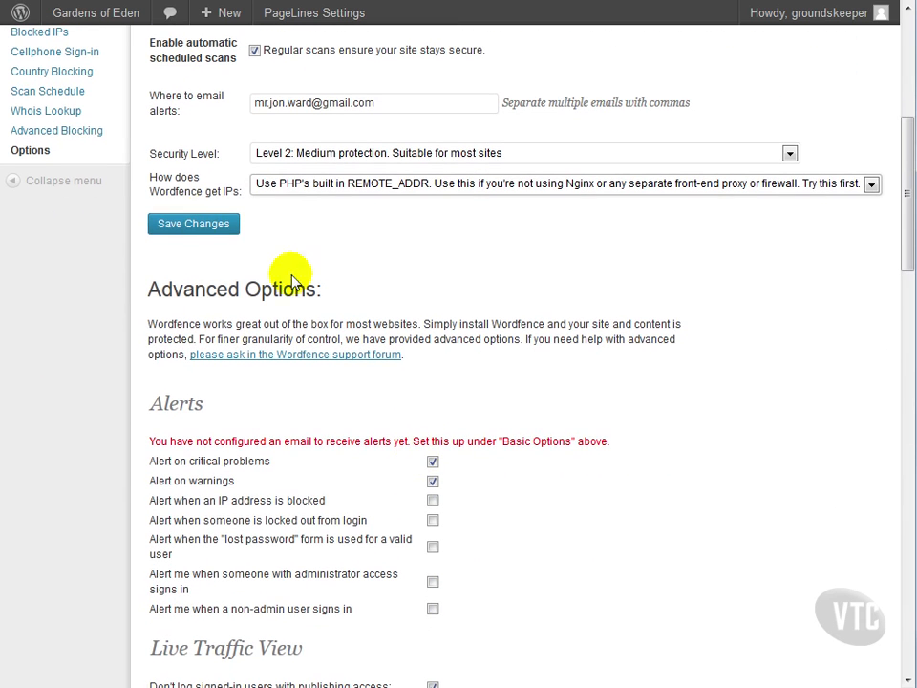
- Save the Wordfence option changes and reload the options page
{"action": "left_click", "coordinate": [227, 230]}
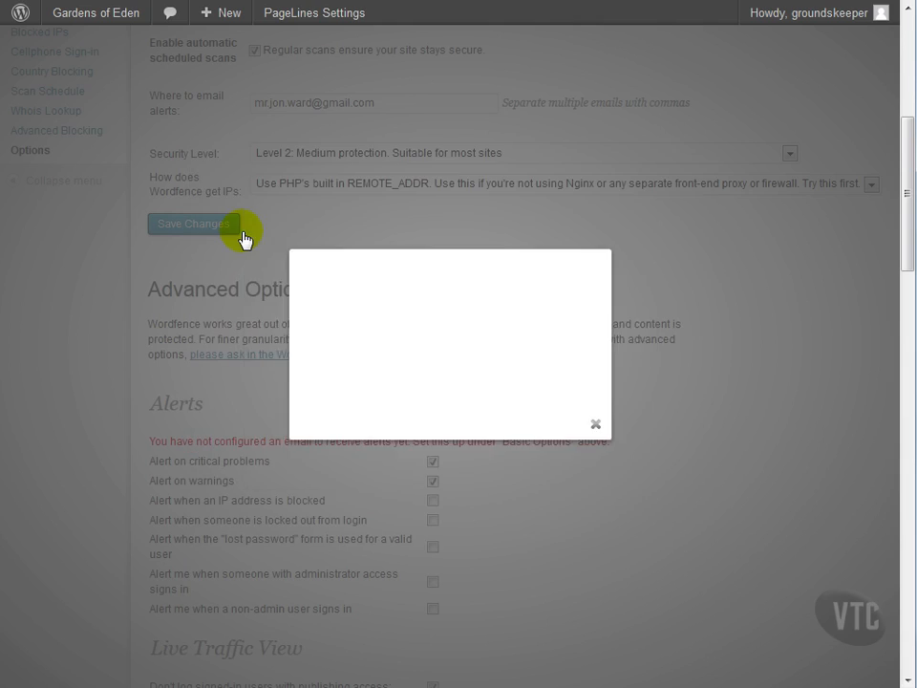
{"action": "left_click", "coordinate": [449, 384]}
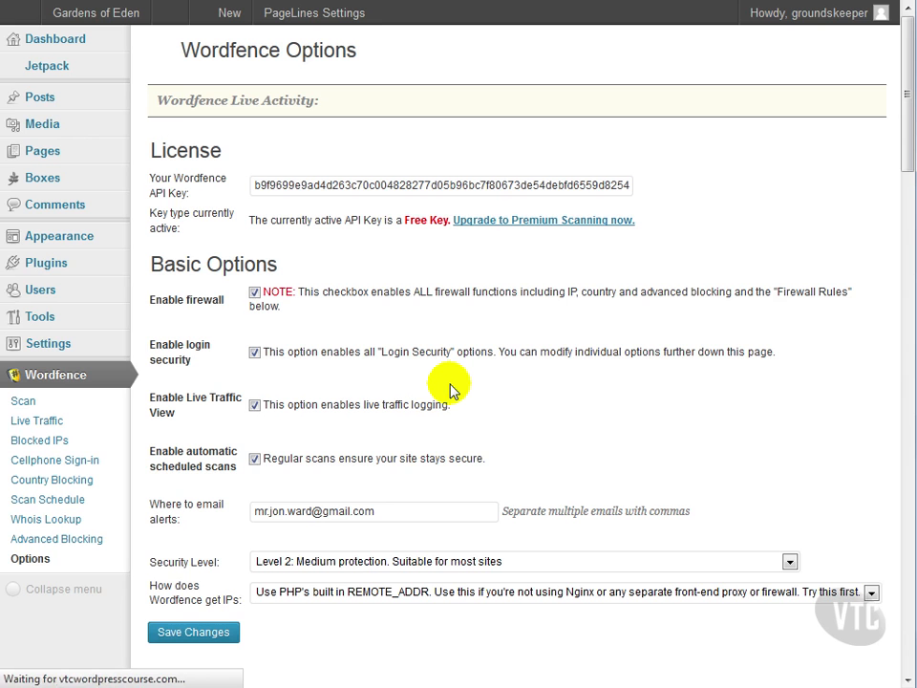
{"action": "scroll", "coordinate": [452, 389], "scroll_direction": "down", "scroll_amount": 5}
{"action": "scroll", "coordinate": [452, 389], "scroll_direction": "up", "scroll_amount": 3}
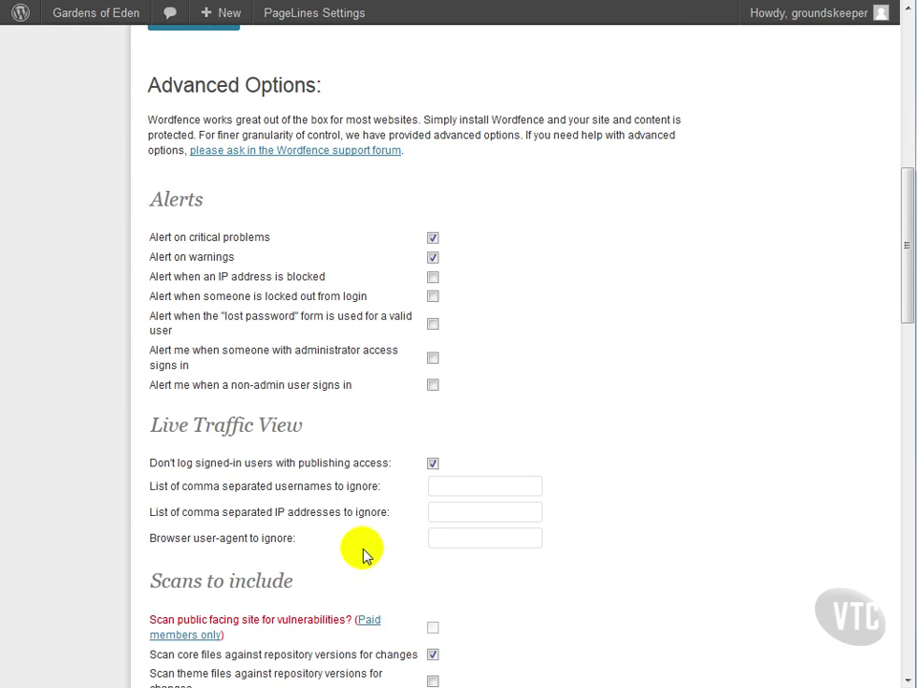
- Add 'groundskeeper' to the usernames Live Traffic View should ignore
{"action": "scroll", "coordinate": [373, 489], "scroll_direction": "down", "scroll_amount": 3}
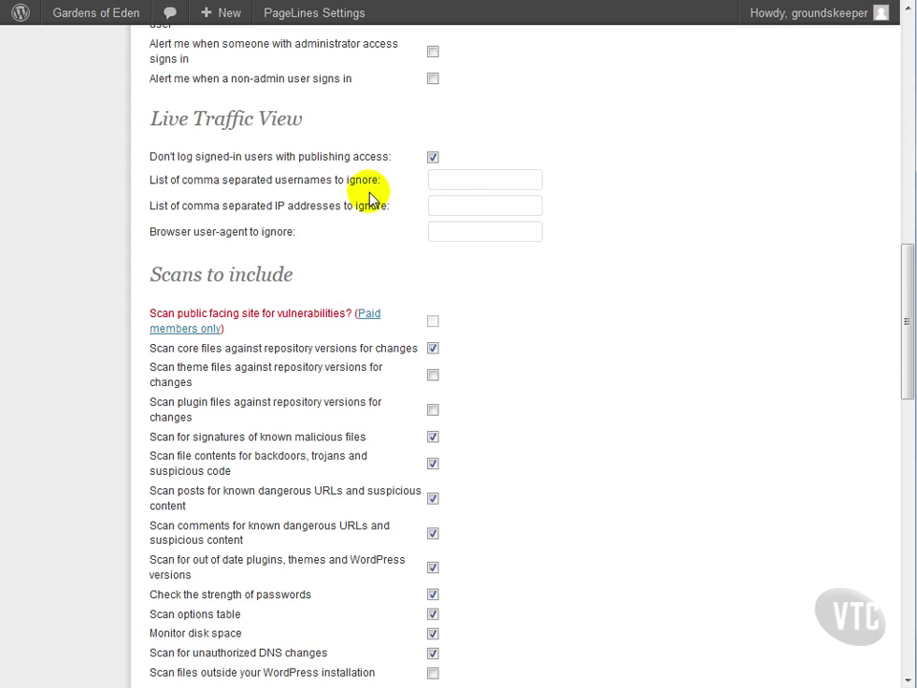
{"action": "left_click", "coordinate": [454, 186]}
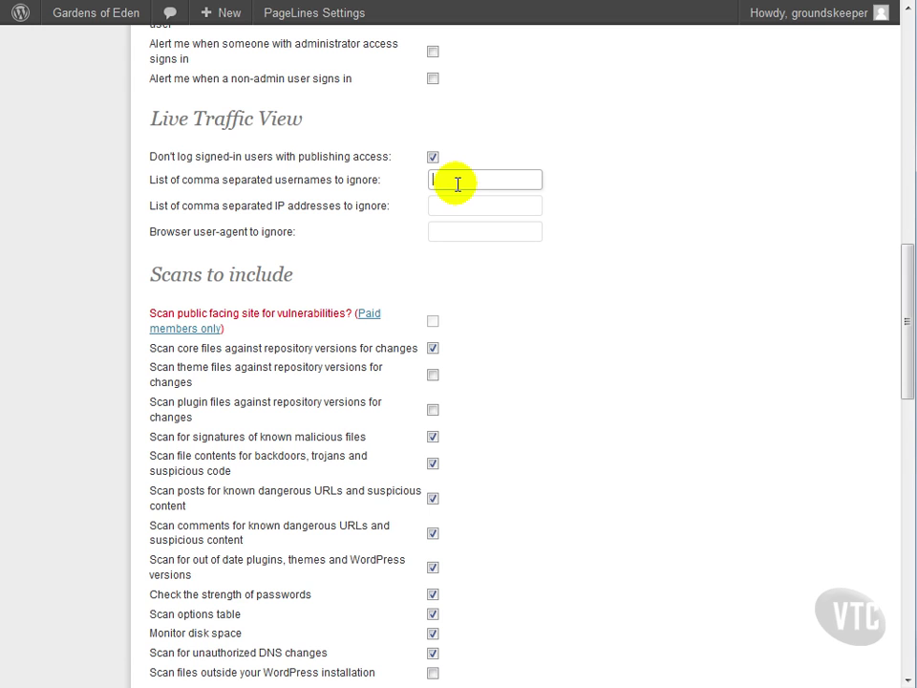
{"action": "type", "text": "groundskeeper"}
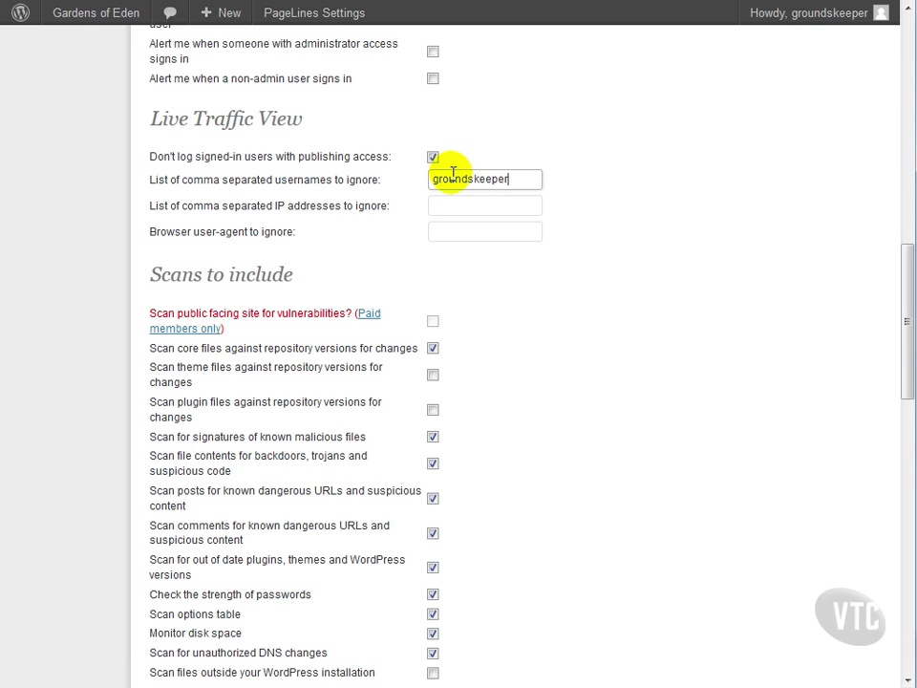
{"action": "left_click", "coordinate": [465, 208]}
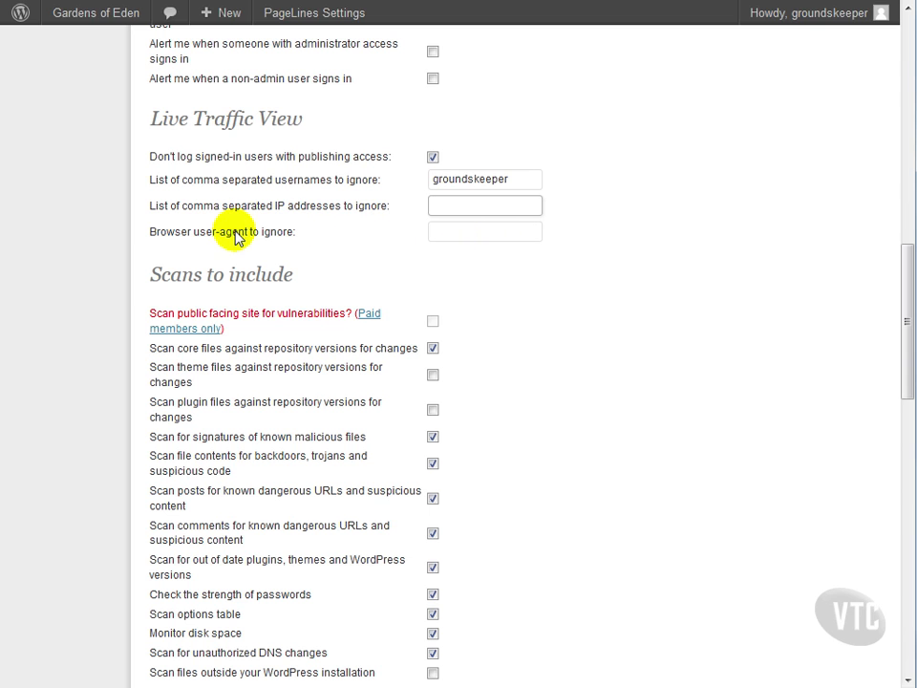
{"action": "left_click", "coordinate": [473, 236]}
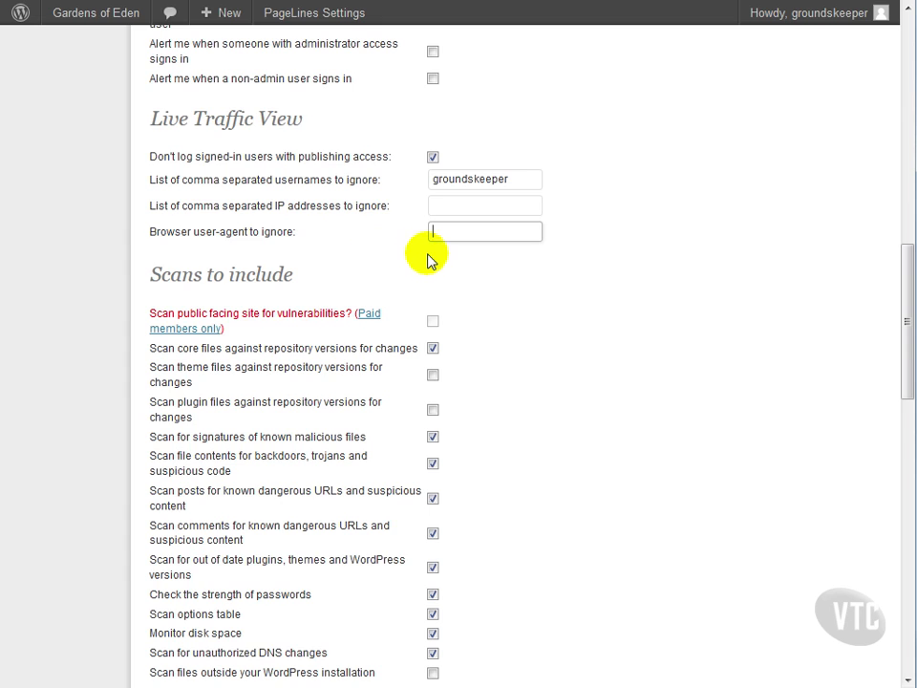
{"action": "scroll", "coordinate": [421, 256], "scroll_direction": "down", "scroll_amount": 2}
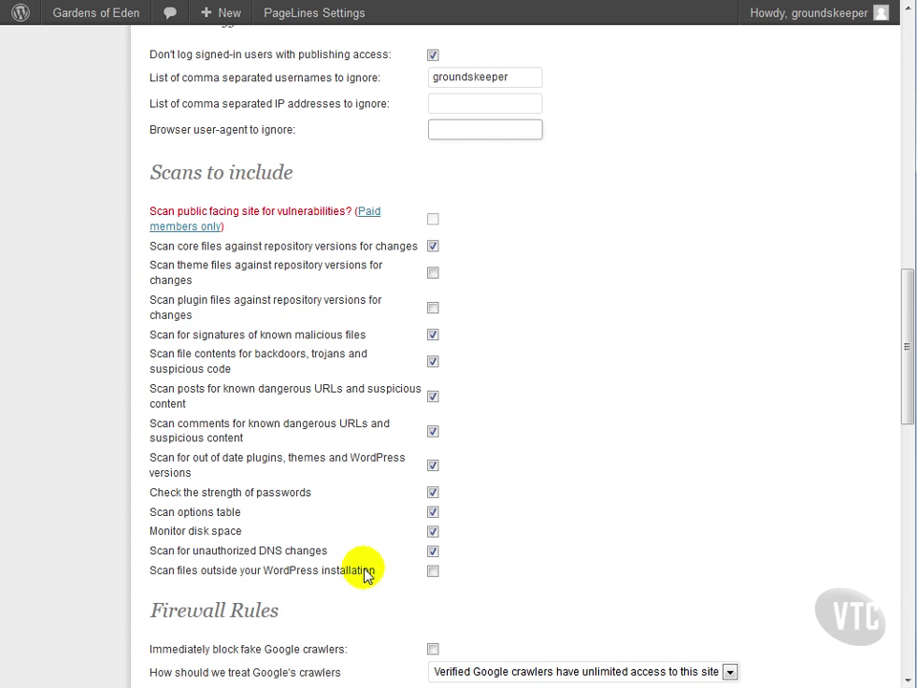
{"action": "scroll", "coordinate": [370, 568], "scroll_direction": "down", "scroll_amount": 4}
{"action": "scroll", "coordinate": [373, 545], "scroll_direction": "down", "scroll_amount": 4}
{"action": "scroll", "coordinate": [373, 544], "scroll_direction": "down", "scroll_amount": 2}
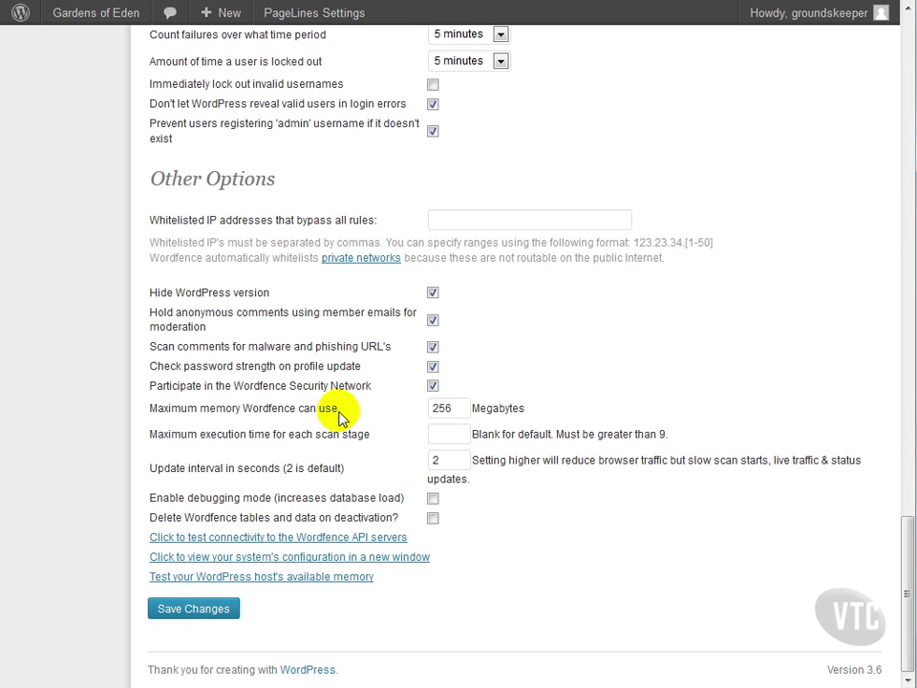
{"action": "scroll", "coordinate": [339, 417], "scroll_direction": "up", "scroll_amount": 4}
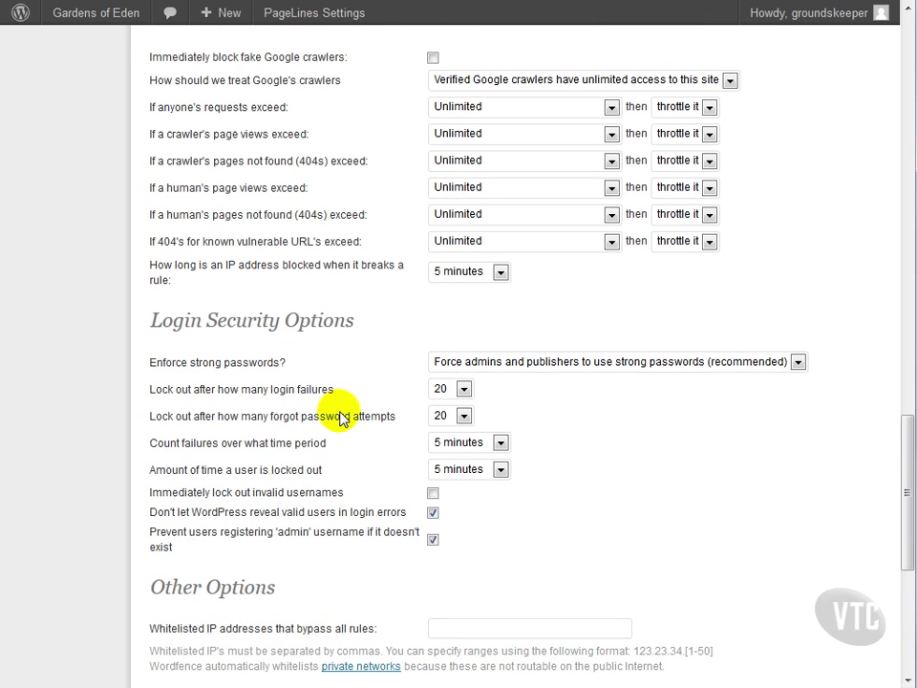
{"action": "scroll", "coordinate": [339, 418], "scroll_direction": "down", "scroll_amount": 4}
{"action": "scroll", "coordinate": [339, 418], "scroll_direction": "up", "scroll_amount": 12}
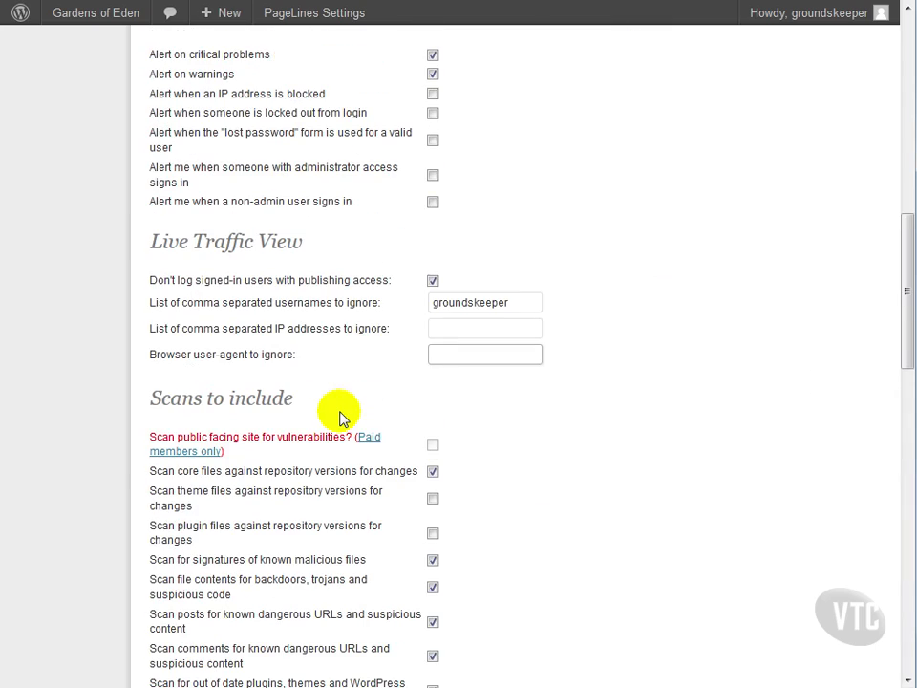
{"action": "scroll", "coordinate": [339, 417], "scroll_direction": "down", "scroll_amount": 11}
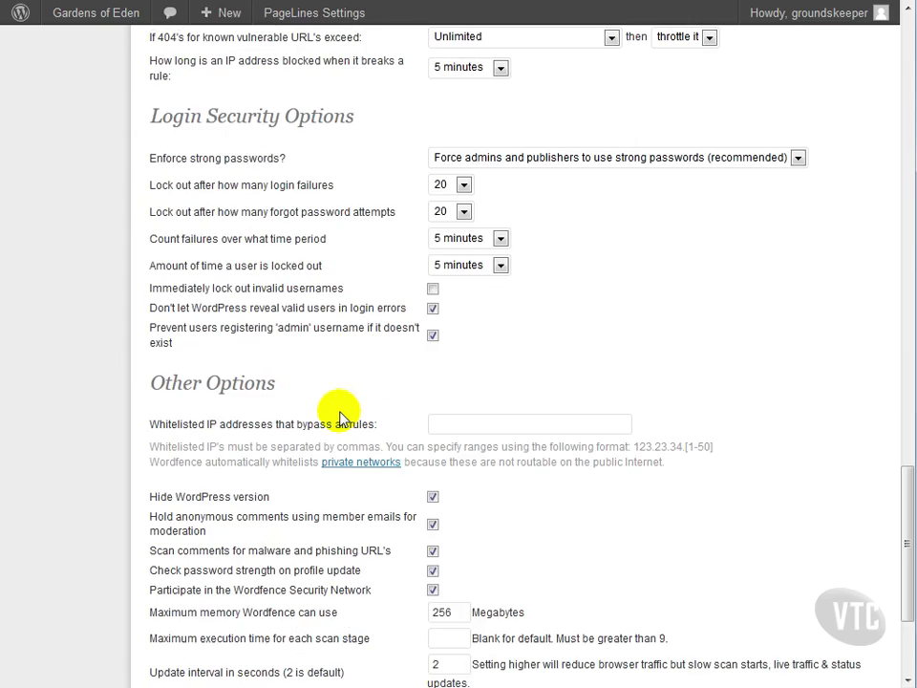